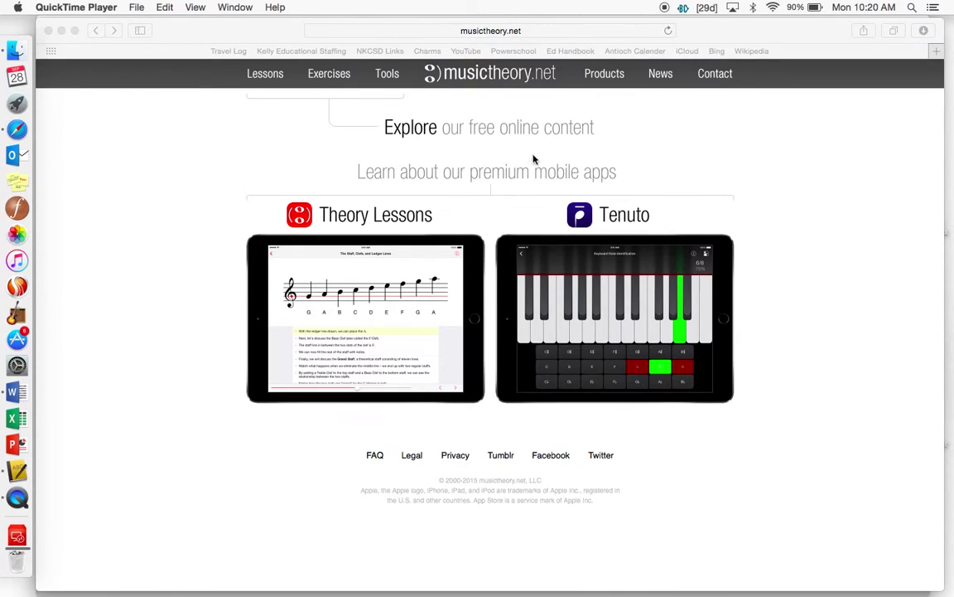
- Open the Note Identification exercise from the site's list of exercises
{"action": "left_click", "coordinate": [335, 76]}
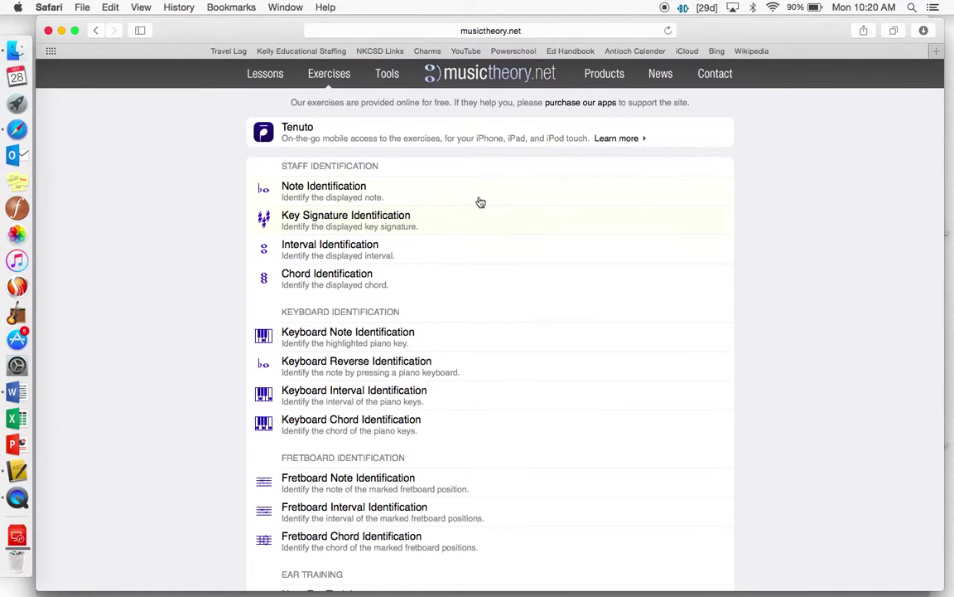
{"action": "scroll", "coordinate": [479, 202], "scroll_direction": "down", "scroll_amount": 5}
{"action": "scroll", "coordinate": [480, 202], "scroll_direction": "down", "scroll_amount": 2}
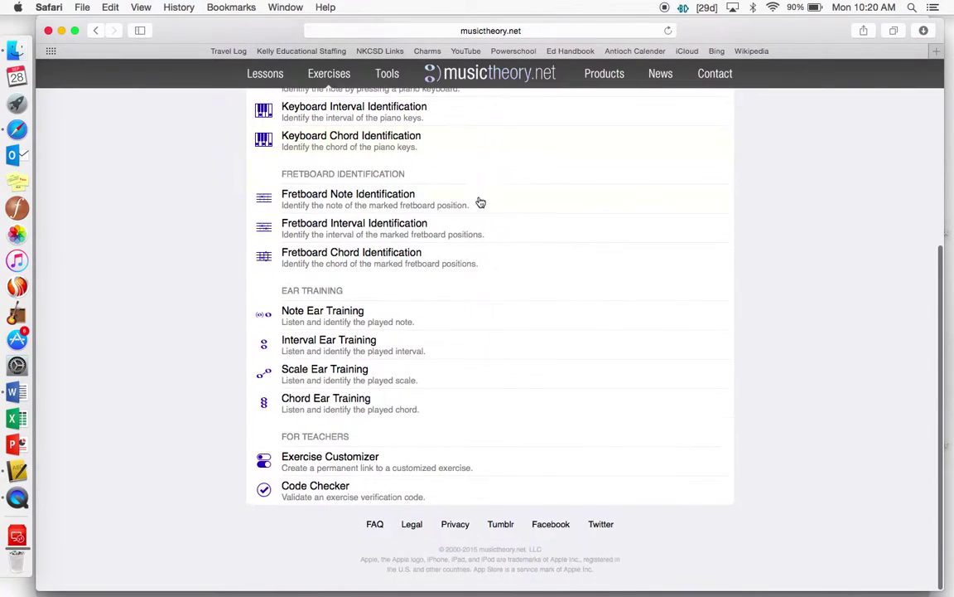
{"action": "scroll", "coordinate": [480, 203], "scroll_direction": "up", "scroll_amount": 1}
{"action": "scroll", "coordinate": [481, 202], "scroll_direction": "up", "scroll_amount": 5}
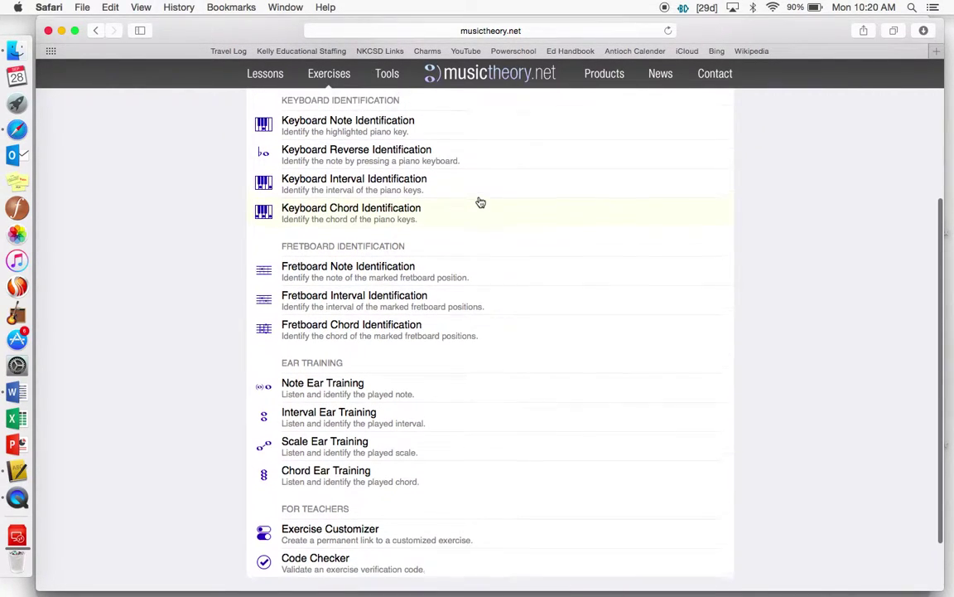
{"action": "scroll", "coordinate": [480, 202], "scroll_direction": "up", "scroll_amount": 2}
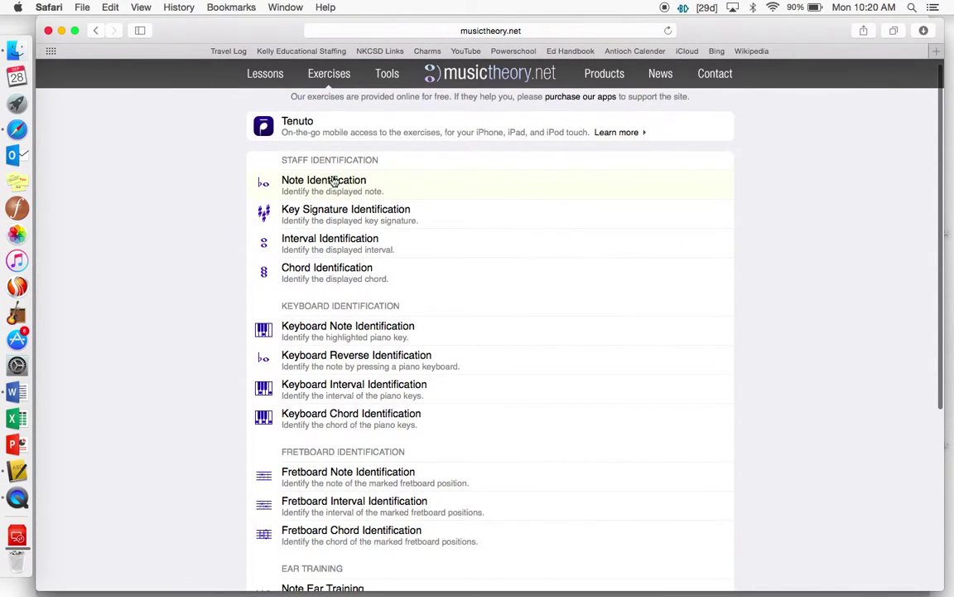
{"action": "left_click", "coordinate": [303, 183]}
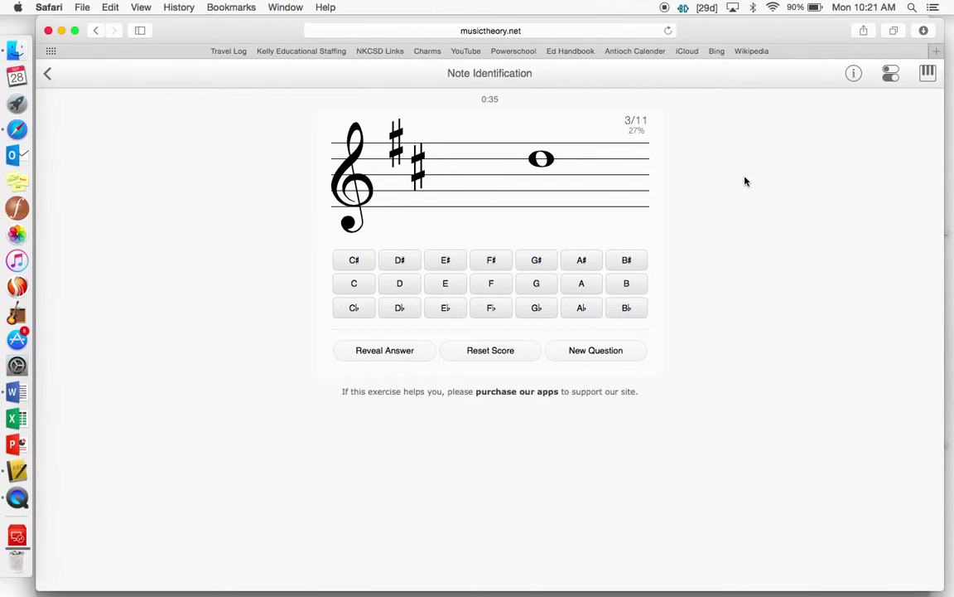
- In the exercise's customization settings, try adding Bass Clef and Alto Clef, and go back to Treble Clef only
{"action": "left_click", "coordinate": [891, 76]}
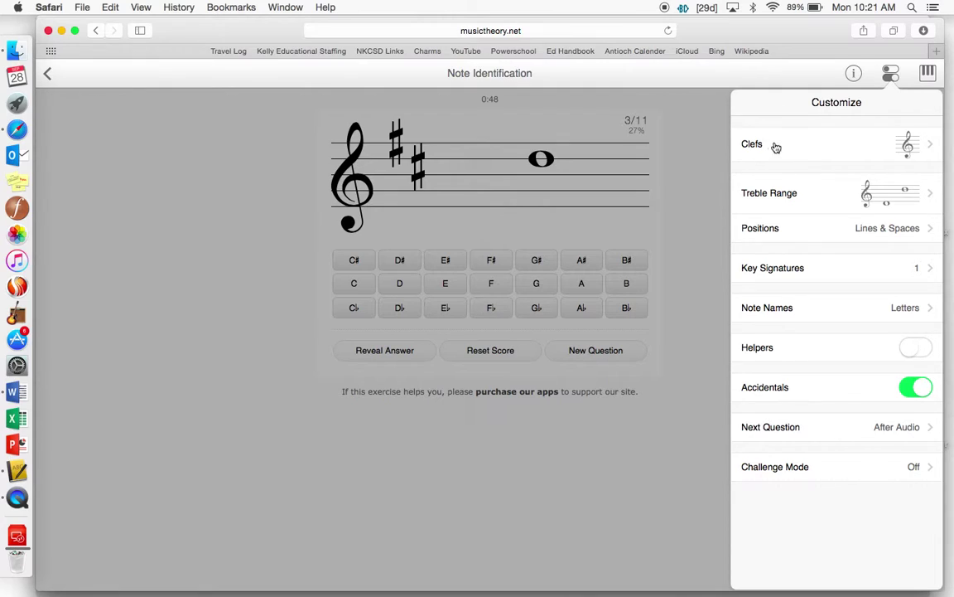
{"action": "left_click", "coordinate": [829, 145]}
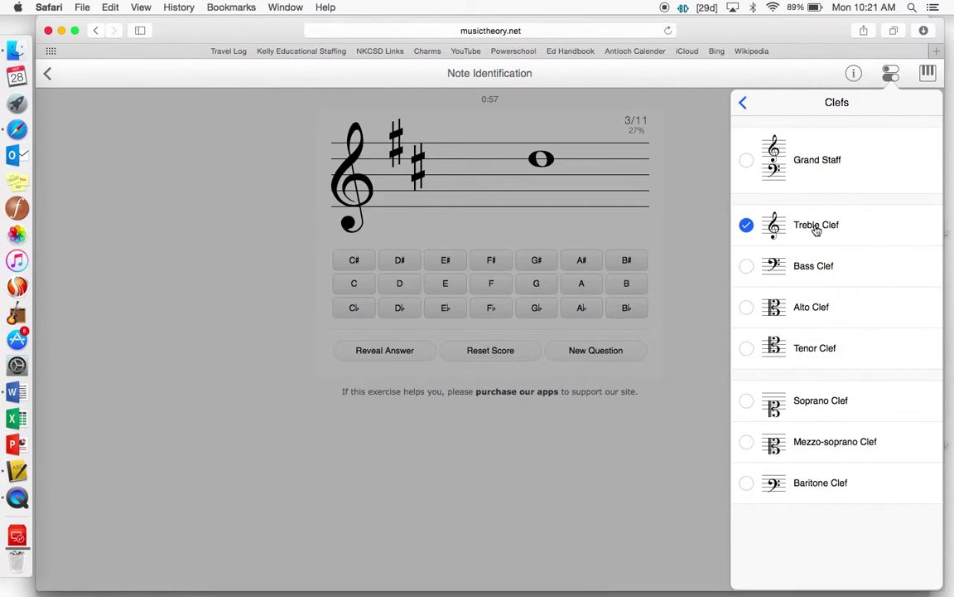
{"action": "left_click", "coordinate": [747, 265]}
{"action": "left_click", "coordinate": [747, 306]}
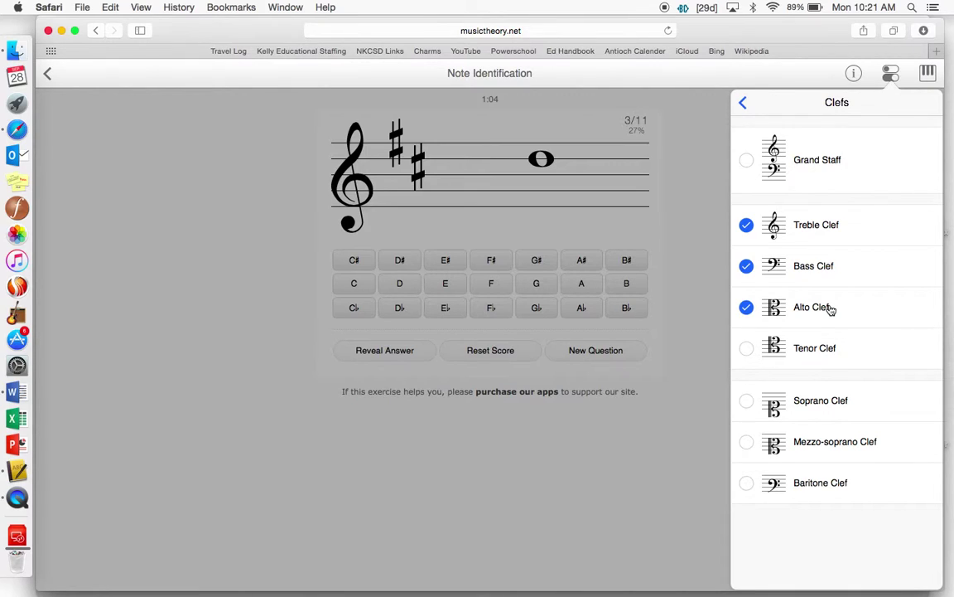
{"action": "left_click", "coordinate": [749, 305]}
{"action": "left_click", "coordinate": [746, 267]}
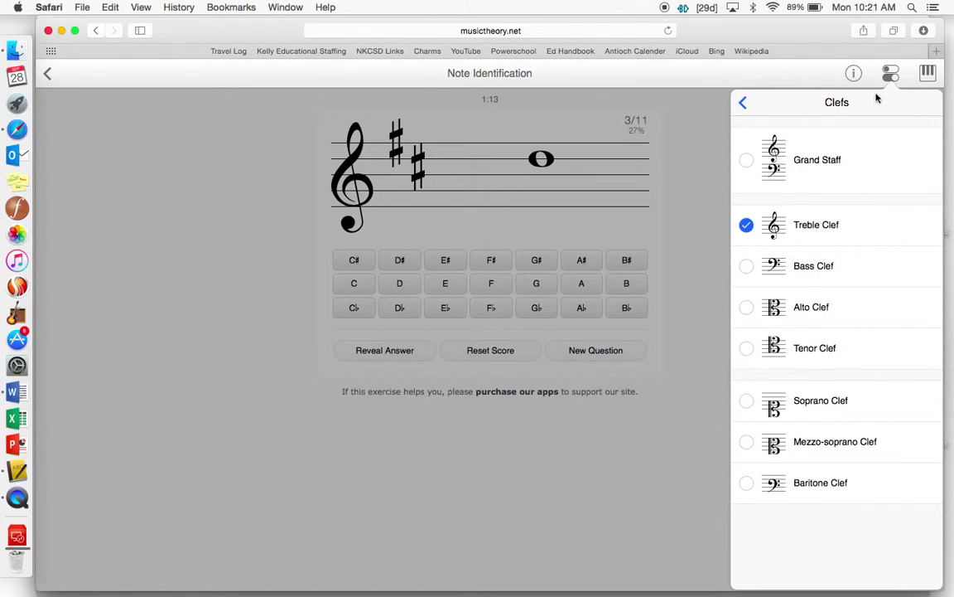
{"action": "left_click", "coordinate": [747, 105]}
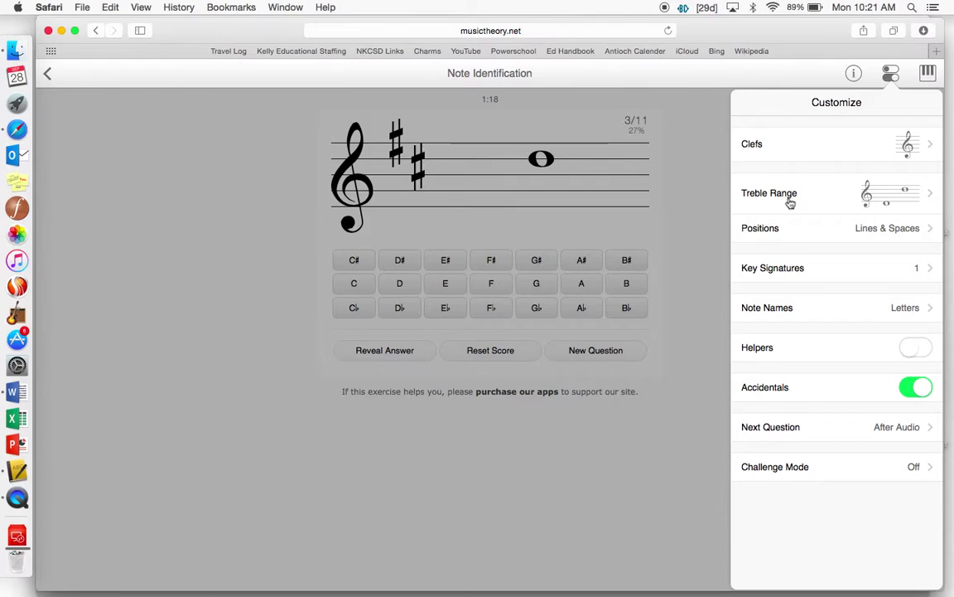
- Try lowering the treble range so that it spans from G3 to D4
{"action": "left_click", "coordinate": [785, 202]}
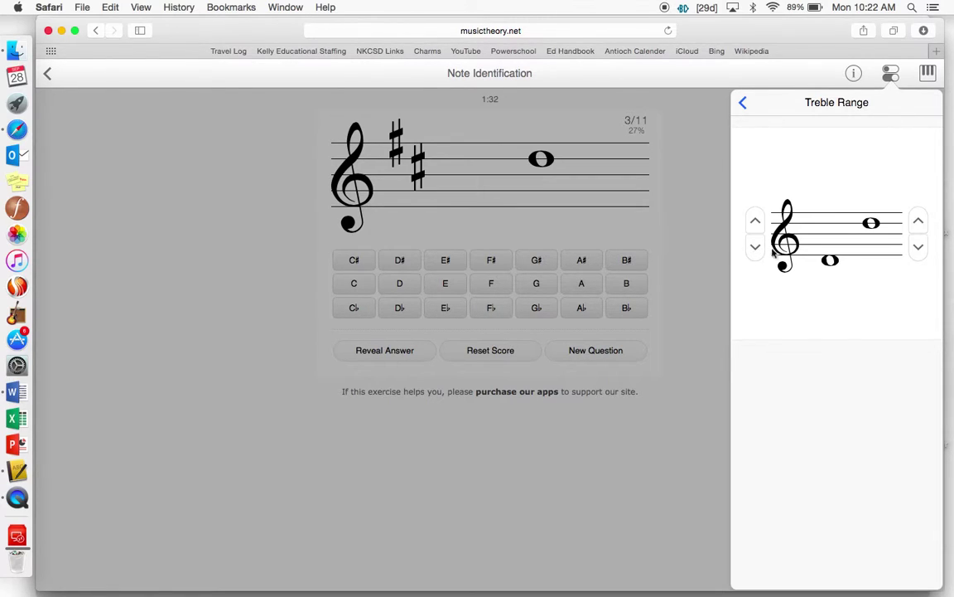
{"action": "left_click", "coordinate": [922, 251]}
{"action": "left_click", "coordinate": [922, 252]}
{"action": "left_click", "coordinate": [922, 252]}
{"action": "left_click", "coordinate": [756, 247]}
{"action": "left_click", "coordinate": [755, 247]}
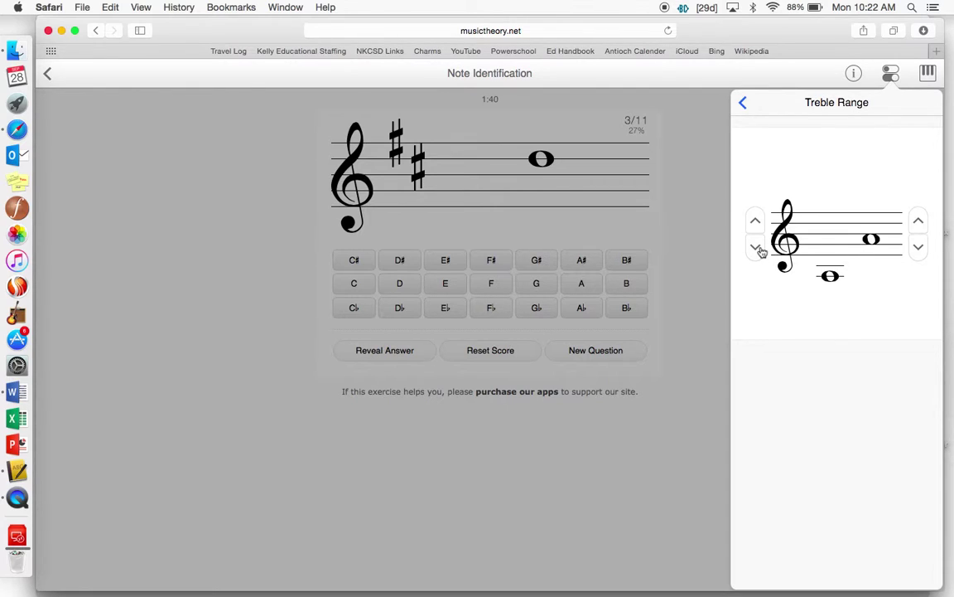
{"action": "left_click", "coordinate": [760, 250]}
{"action": "left_click", "coordinate": [922, 247]}
{"action": "left_click", "coordinate": [923, 247]}
{"action": "left_click", "coordinate": [923, 247]}
{"action": "left_click", "coordinate": [923, 247]}
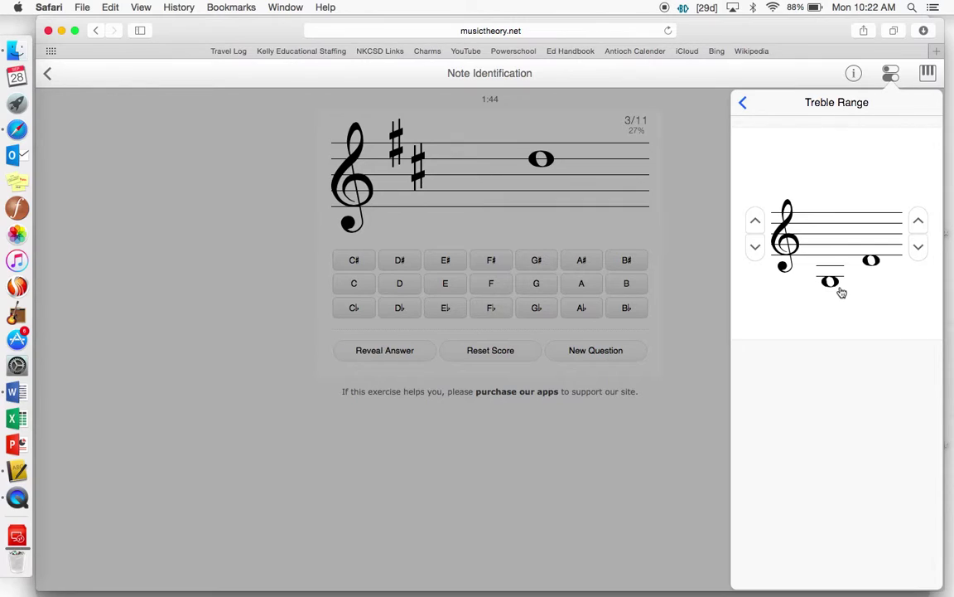
- Raise the treble range back to D4 through D5 and return to the customization settings
{"action": "left_click", "coordinate": [919, 224]}
{"action": "left_click", "coordinate": [919, 224]}
{"action": "left_click", "coordinate": [919, 224]}
{"action": "left_click", "coordinate": [919, 224]}
{"action": "left_click", "coordinate": [920, 226]}
{"action": "left_click", "coordinate": [920, 225]}
{"action": "left_click", "coordinate": [920, 225]}
{"action": "left_click", "coordinate": [760, 223]}
{"action": "left_click", "coordinate": [760, 223]}
{"action": "left_click", "coordinate": [760, 223]}
{"action": "left_click", "coordinate": [761, 223]}
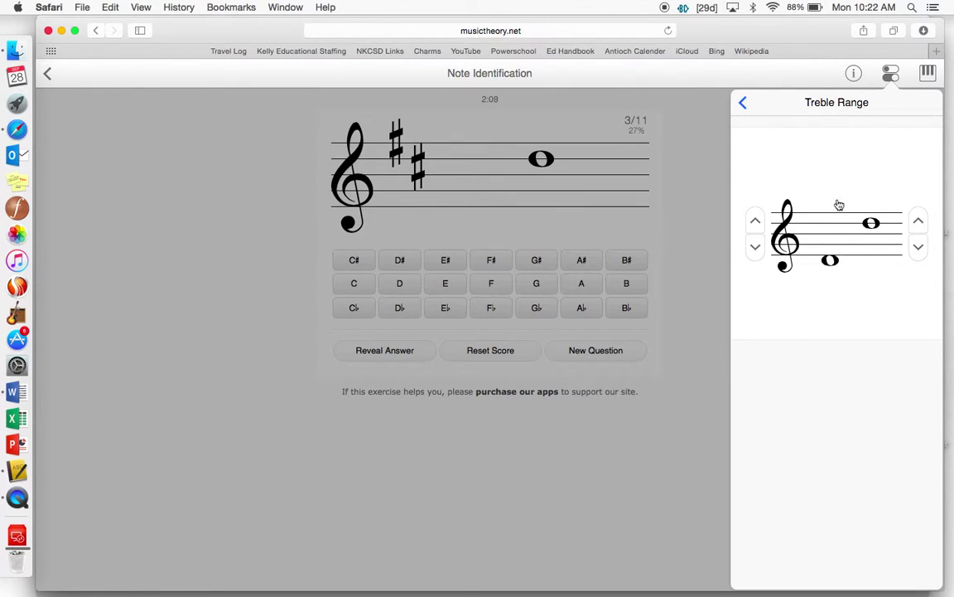
{"action": "left_click", "coordinate": [745, 107]}
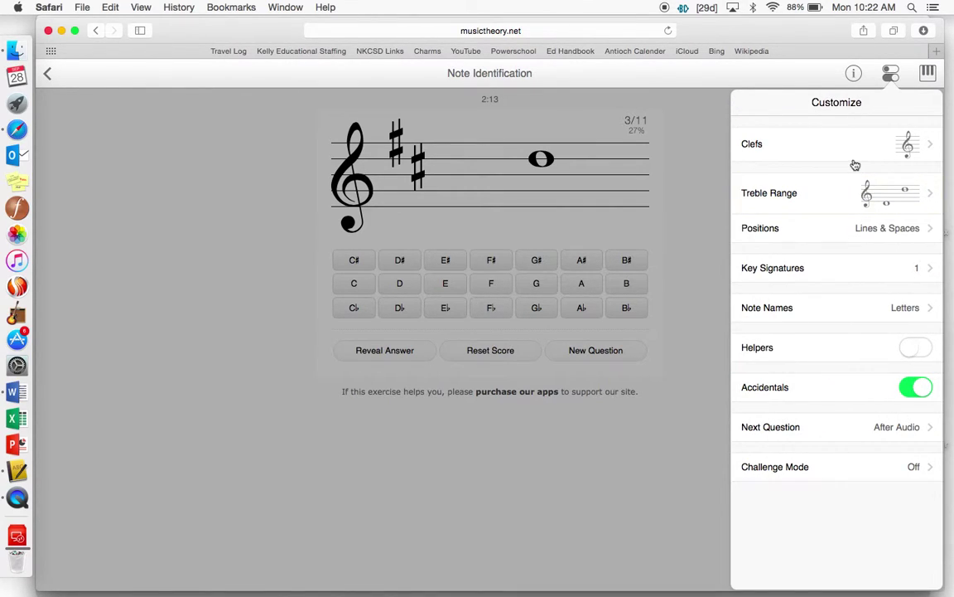
- Try selecting the one-sharp, empty and one-flat key signatures in addition to the two-sharp one
{"action": "left_click", "coordinate": [857, 268]}
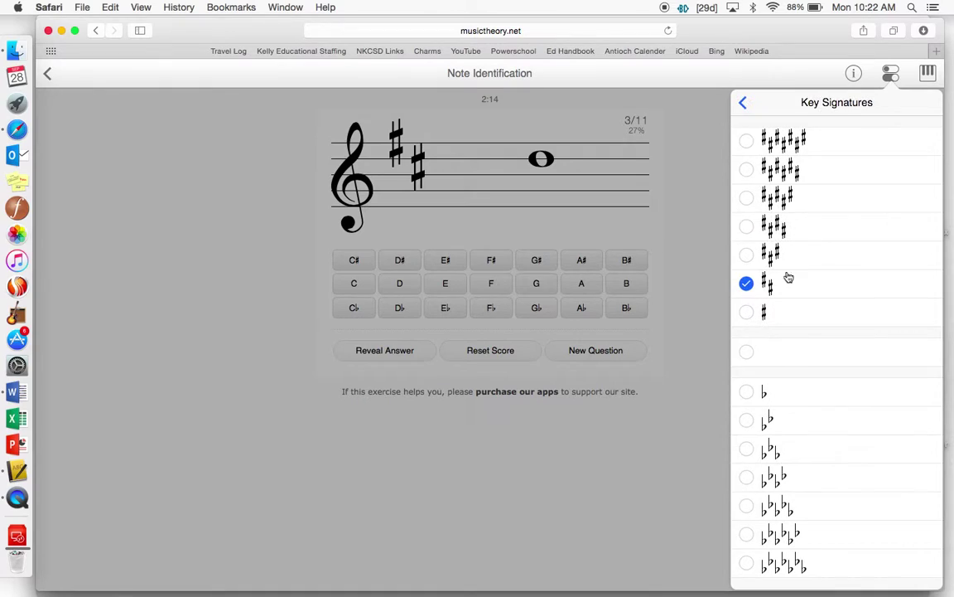
{"action": "left_click", "coordinate": [746, 351]}
{"action": "left_click", "coordinate": [759, 282]}
{"action": "left_click", "coordinate": [749, 313]}
{"action": "left_click", "coordinate": [749, 354]}
{"action": "left_click", "coordinate": [748, 393]}
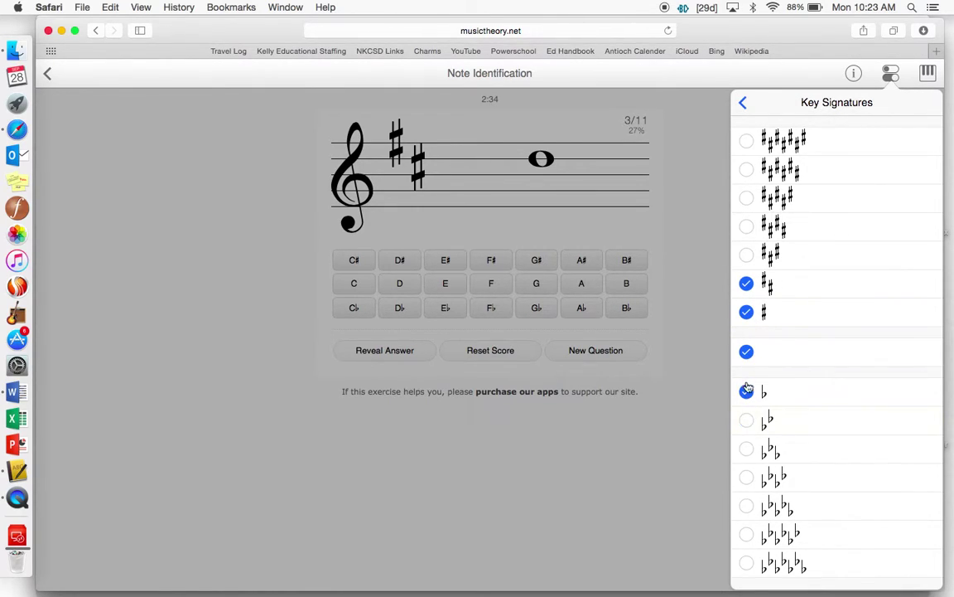
- Deselect the one-flat, empty and one-sharp key signatures, keeping only the two-sharp key signature
{"action": "left_click", "coordinate": [747, 391]}
{"action": "left_click", "coordinate": [747, 352]}
{"action": "left_click", "coordinate": [748, 313]}
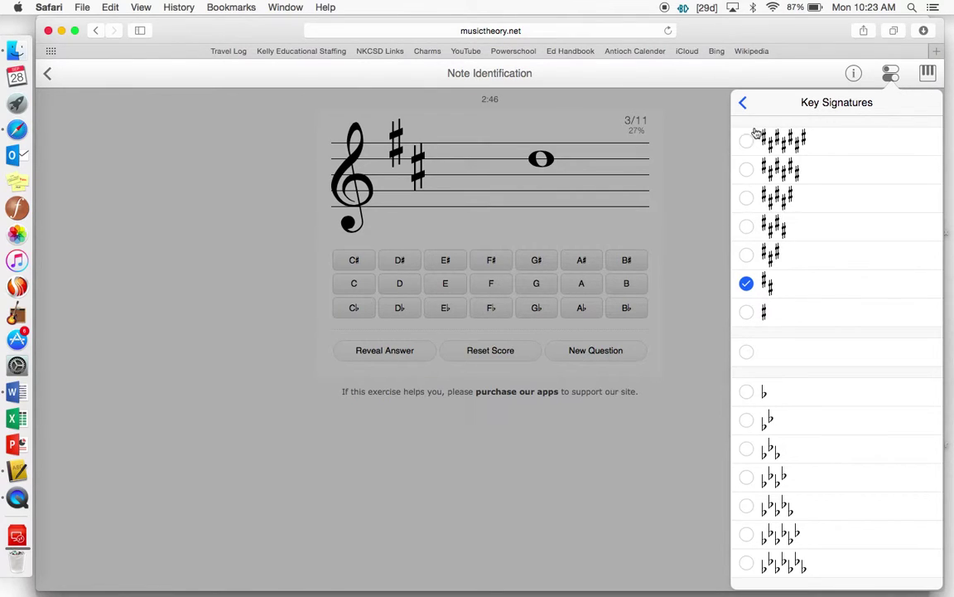
{"action": "left_click", "coordinate": [743, 103]}
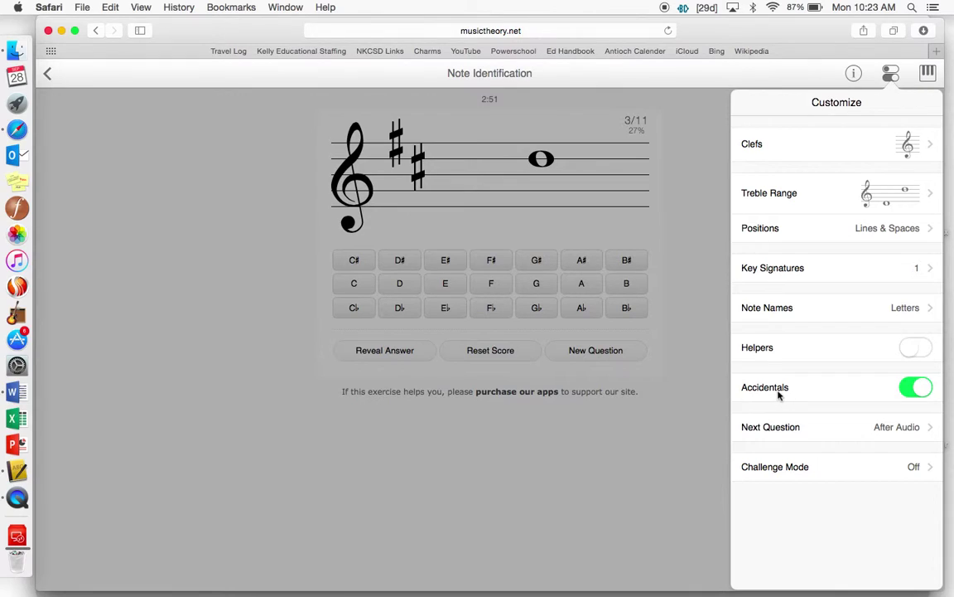
- Turn off Accidentals and close the customization settings
{"action": "left_click", "coordinate": [920, 394]}
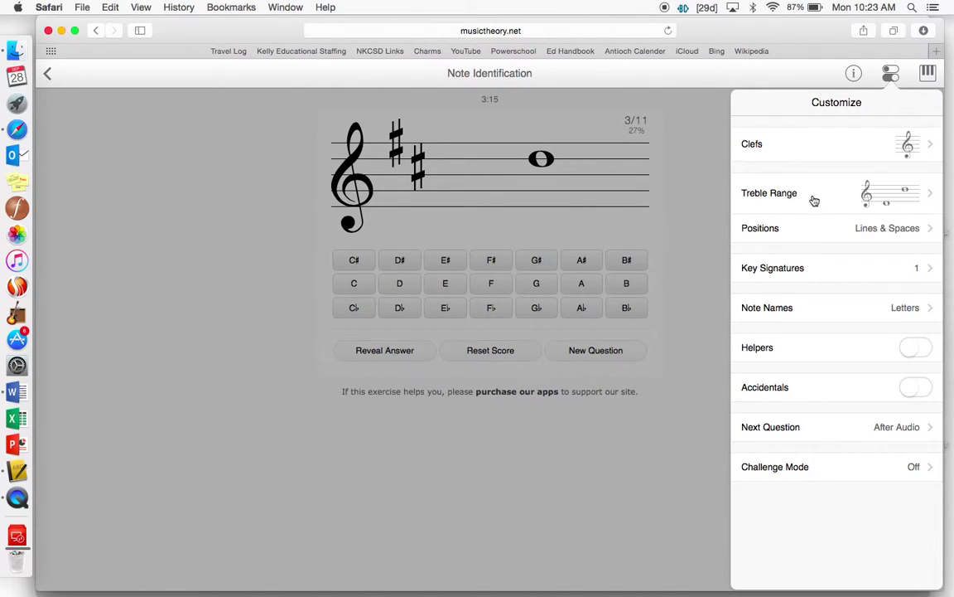
{"action": "left_click", "coordinate": [889, 76]}
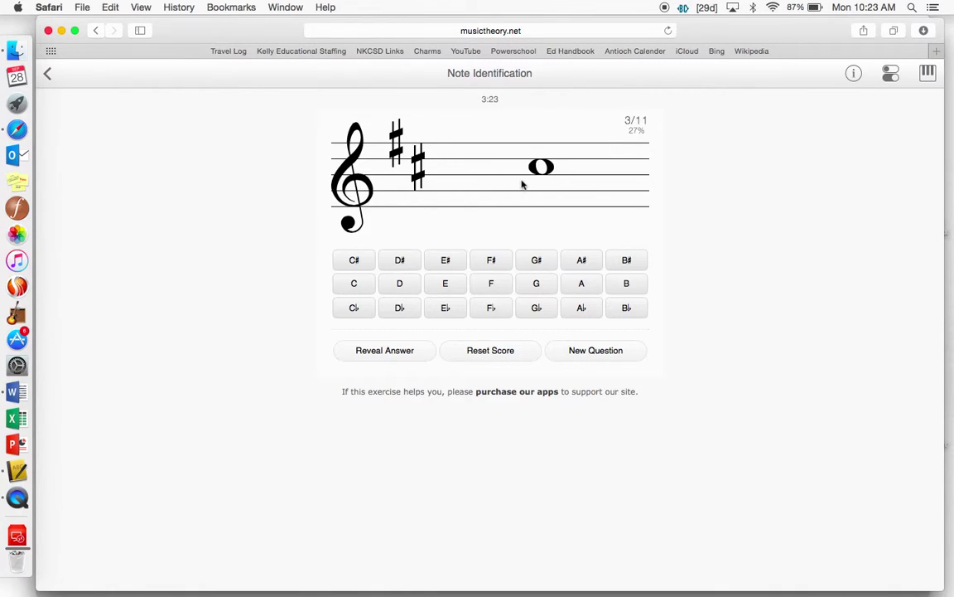
- Answer the next three note questions with C♯, E and A
{"action": "left_click", "coordinate": [358, 263]}
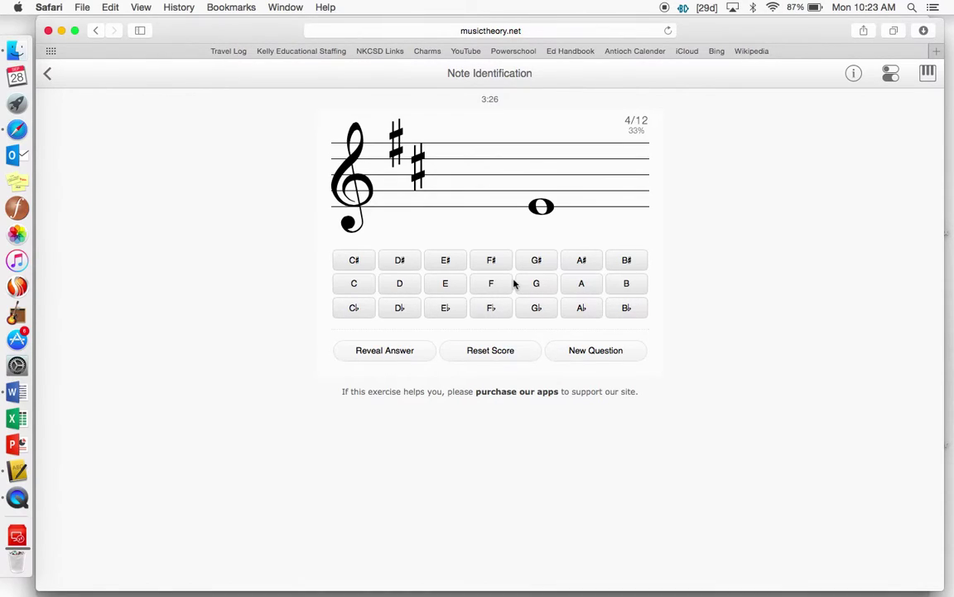
{"action": "left_click", "coordinate": [445, 283]}
{"action": "left_click", "coordinate": [573, 283]}
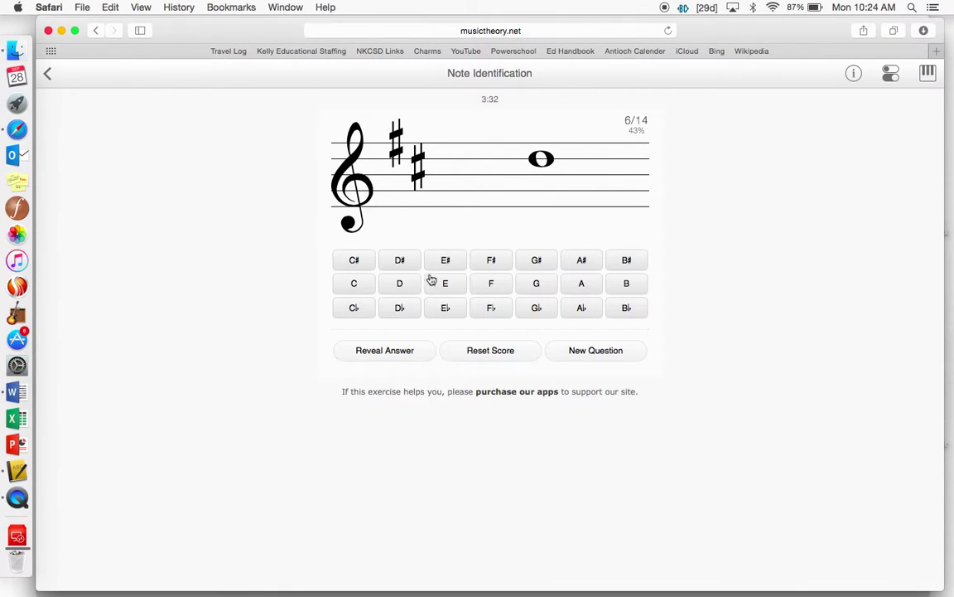
- Enter deliberately wrong answers for the displayed D note, using the sharp, natural and flat choices of C, D and E
{"action": "left_click", "coordinate": [405, 263]}
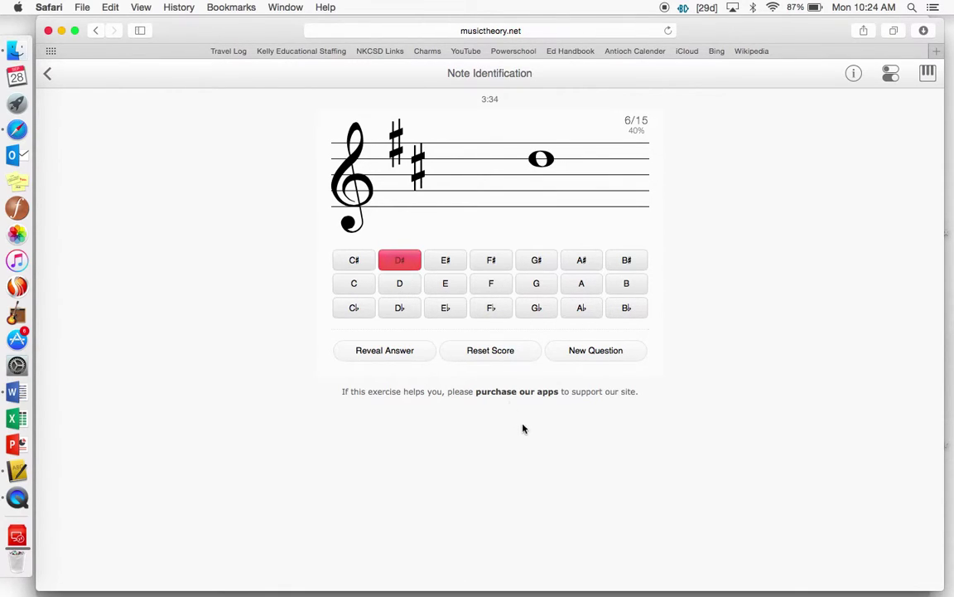
{"action": "left_click", "coordinate": [449, 284]}
{"action": "left_click", "coordinate": [449, 307]}
{"action": "left_click", "coordinate": [399, 306]}
{"action": "left_click", "coordinate": [355, 309]}
{"action": "left_click", "coordinate": [354, 284]}
{"action": "left_click", "coordinate": [354, 260]}
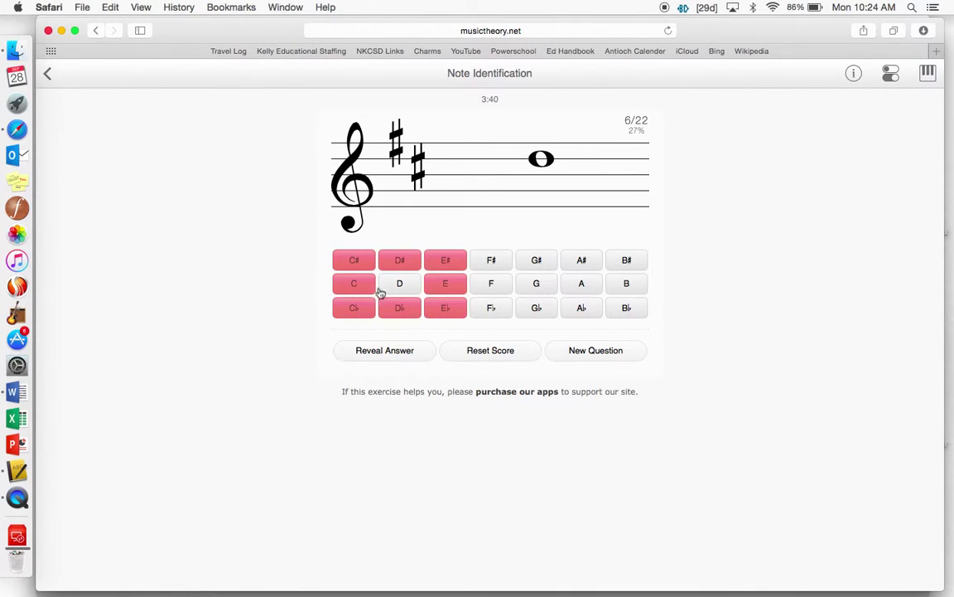
- Finish the question by revealing and selecting the answer D, and skip the following question
{"action": "left_click", "coordinate": [406, 350]}
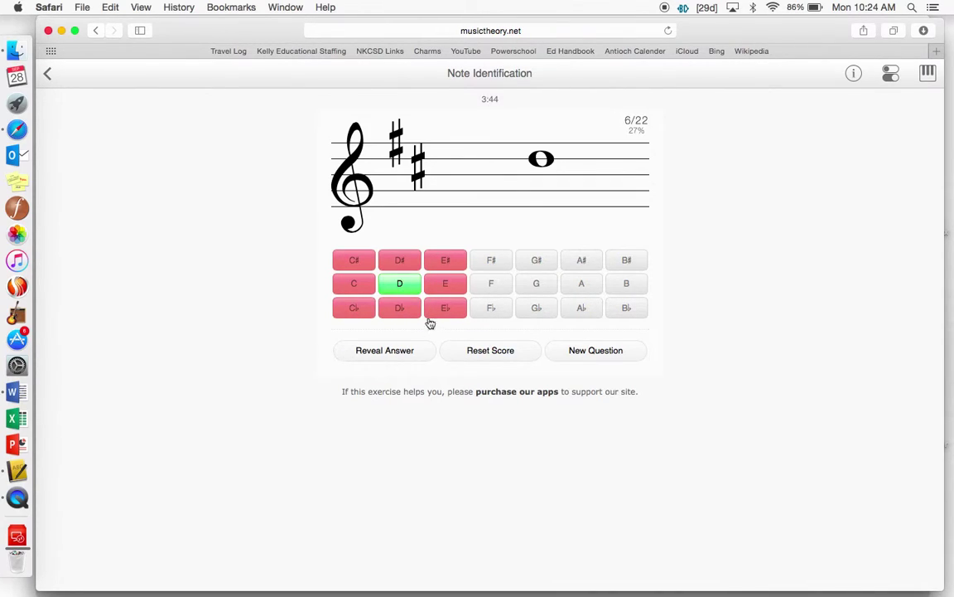
{"action": "left_click", "coordinate": [403, 284]}
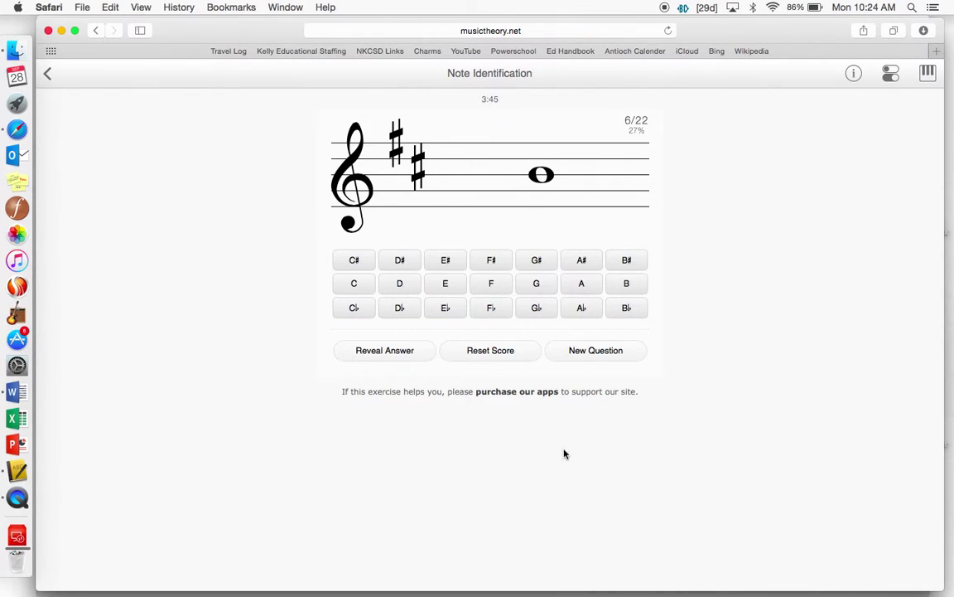
{"action": "left_click", "coordinate": [593, 358]}
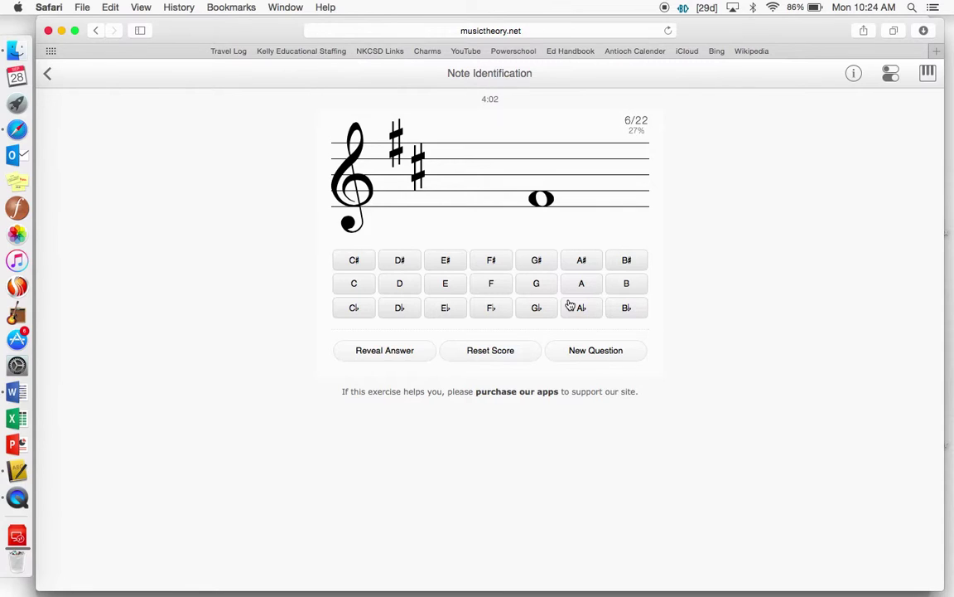
- Reset the score and answer the next two note questions with F♯ and C♯
{"action": "left_click", "coordinate": [508, 352]}
{"action": "left_click", "coordinate": [507, 318]}
{"action": "left_click", "coordinate": [490, 270]}
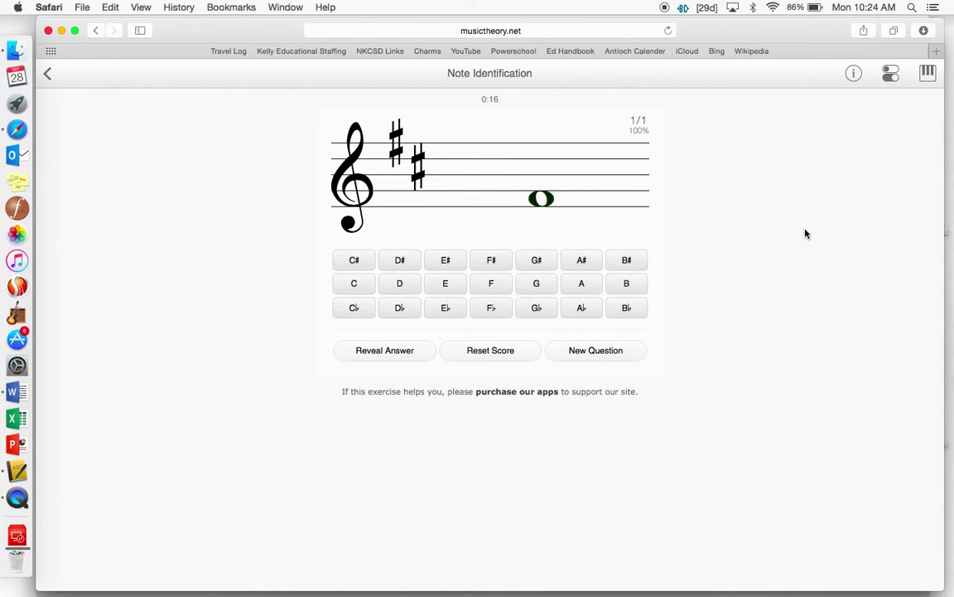
{"action": "left_click", "coordinate": [354, 262]}
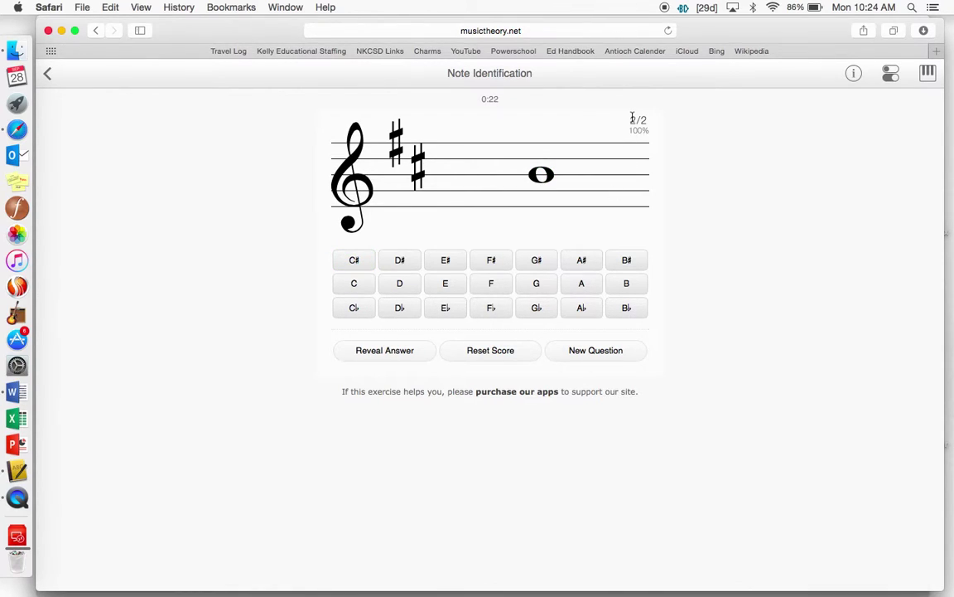
- Submit all the wrong sharp and natural answers for the displayed B note before answering B, and answer G for the following note
{"action": "left_click", "coordinate": [631, 261]}
{"action": "left_click", "coordinate": [574, 258]}
{"action": "left_click", "coordinate": [578, 281]}
{"action": "left_click", "coordinate": [536, 260]}
{"action": "left_click", "coordinate": [537, 281]}
{"action": "left_click", "coordinate": [487, 283]}
{"action": "left_click", "coordinate": [488, 261]}
{"action": "left_click", "coordinate": [448, 261]}
{"action": "left_click", "coordinate": [450, 284]}
{"action": "left_click", "coordinate": [405, 282]}
{"action": "left_click", "coordinate": [399, 260]}
{"action": "left_click", "coordinate": [352, 261]}
{"action": "left_click", "coordinate": [357, 285]}
{"action": "left_click", "coordinate": [627, 287]}
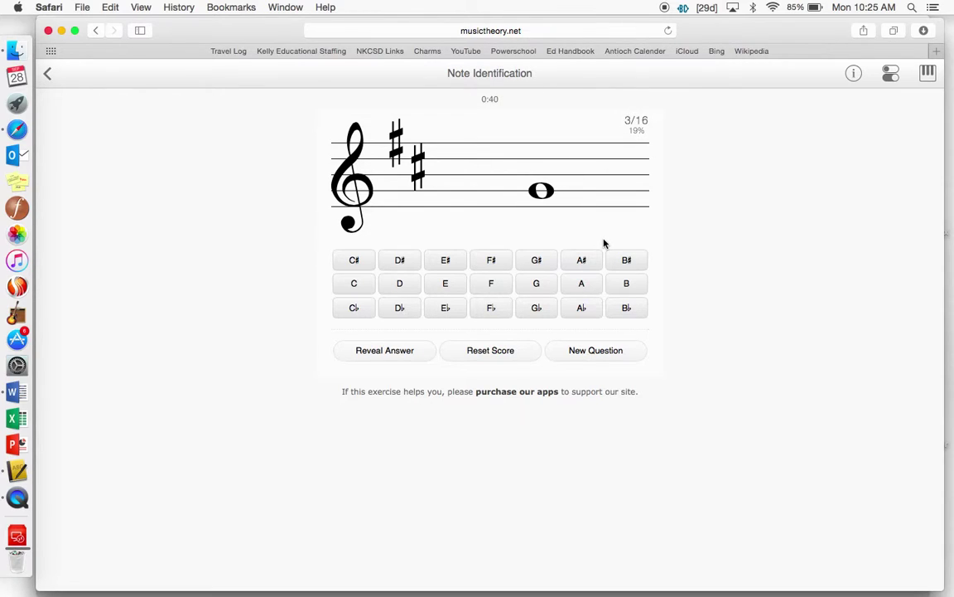
{"action": "left_click", "coordinate": [539, 283]}
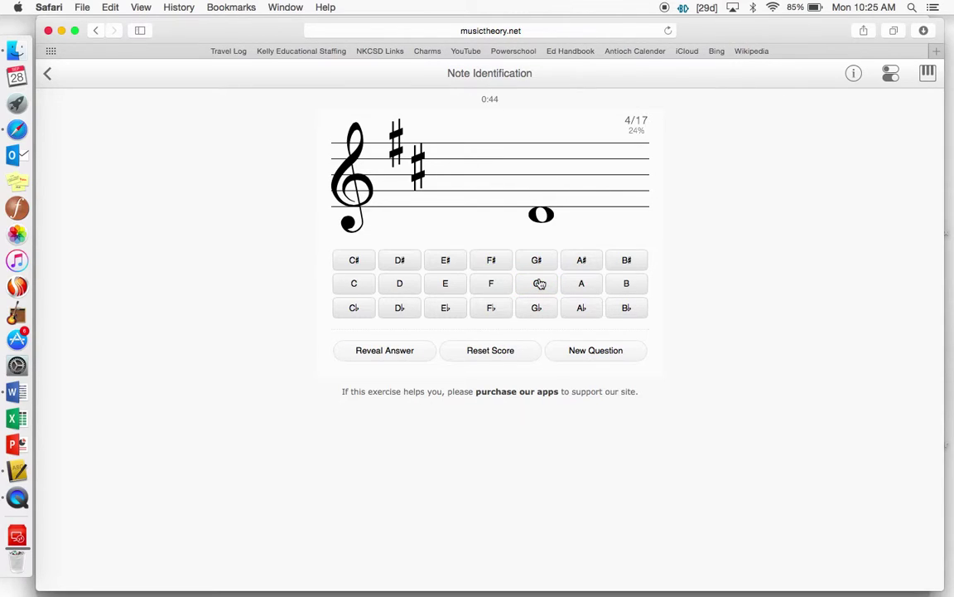